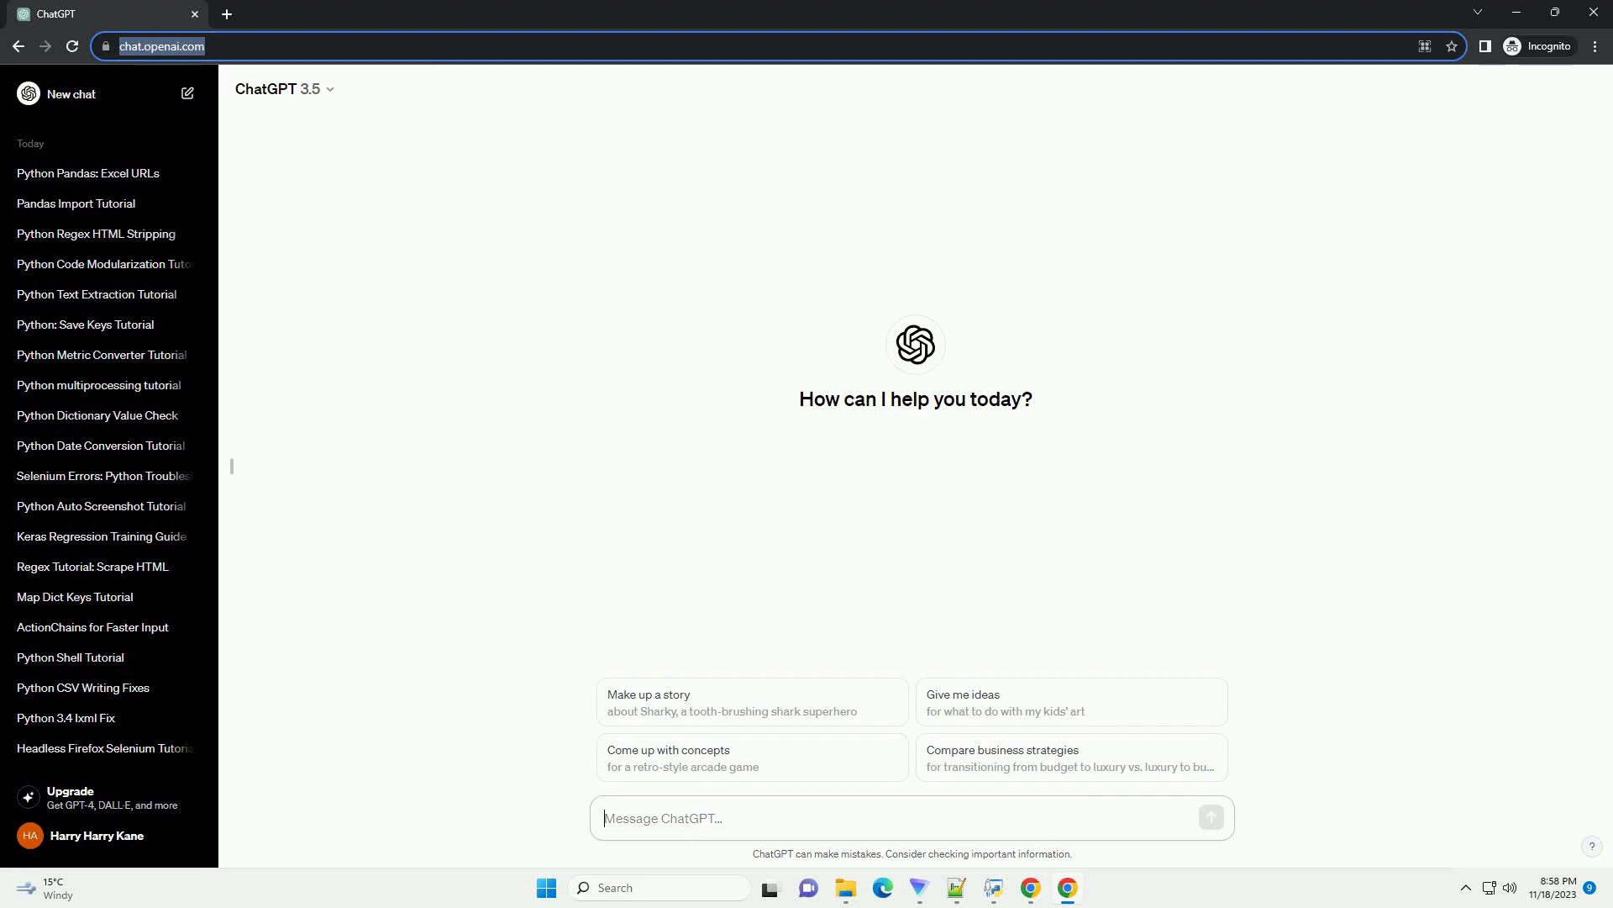
text(write an informative tutorial about change the order of string in python with code example)
Step: Send the request for a Python string-reordering tutorial with code examples to ChatGPT
key(Return)
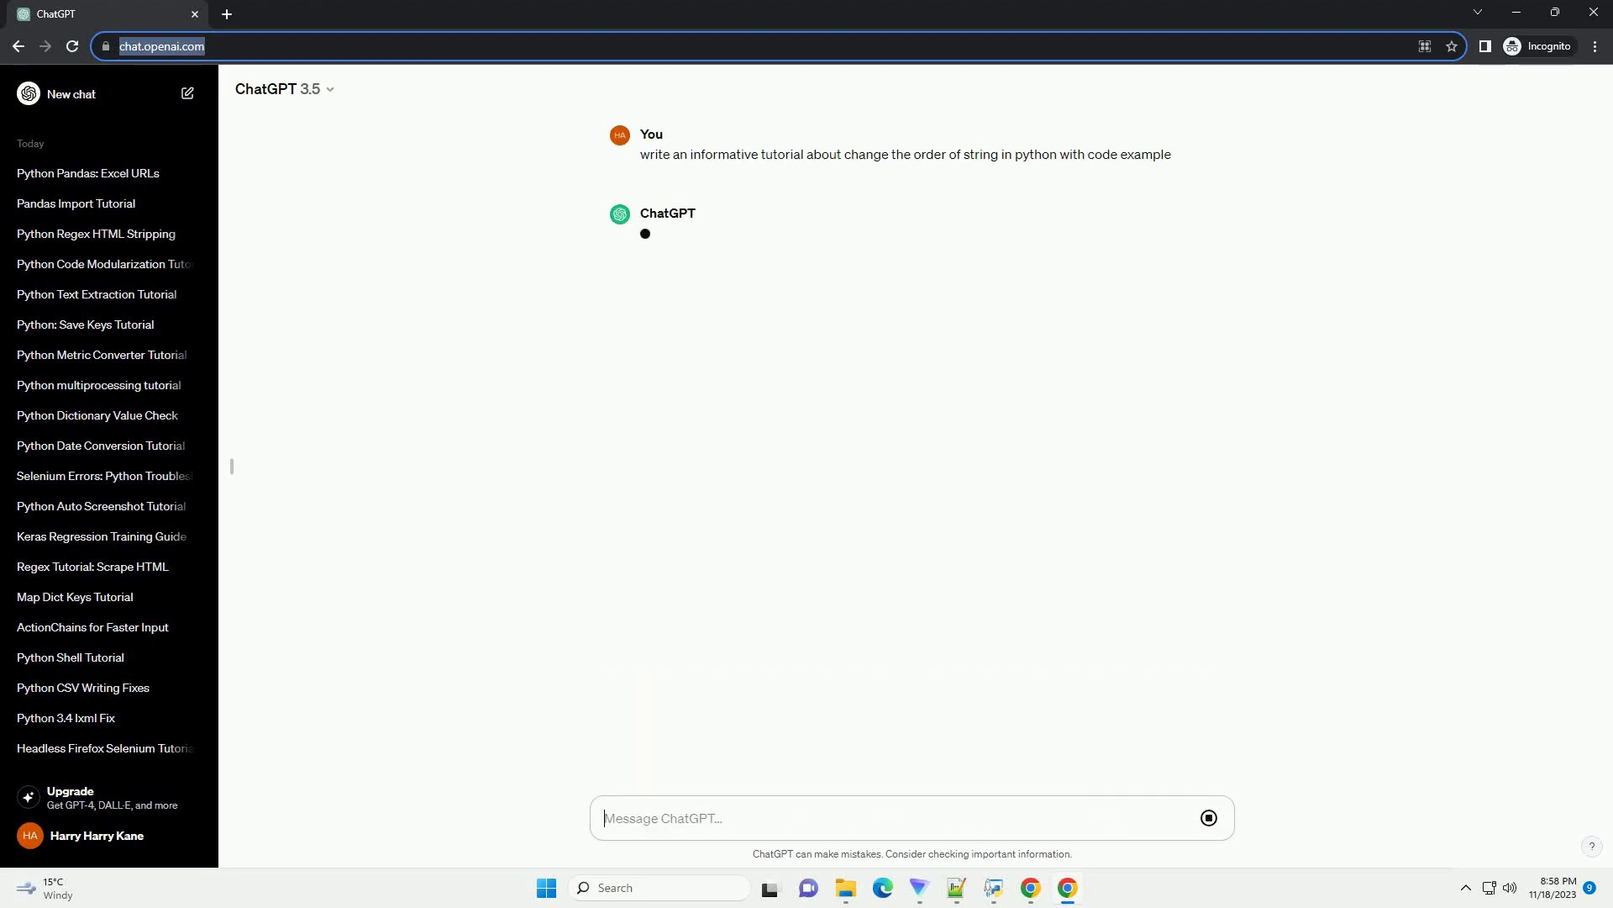